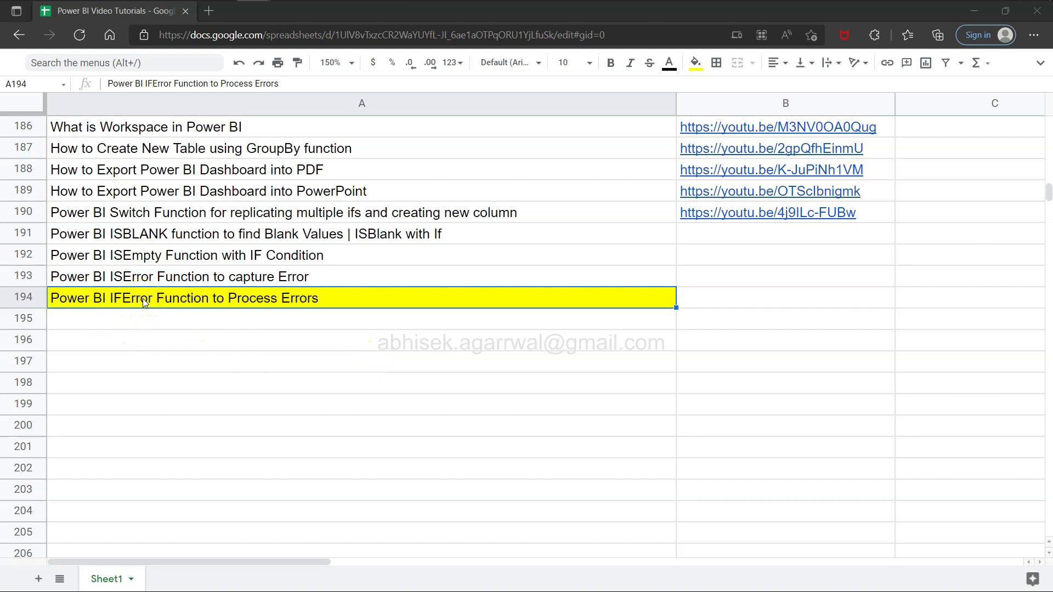
# - Scroll through the Power BI IFError Function article and reselect its title
pyautogui.click(212, 306)
pyautogui.press('Down')
pyautogui.press('Down')
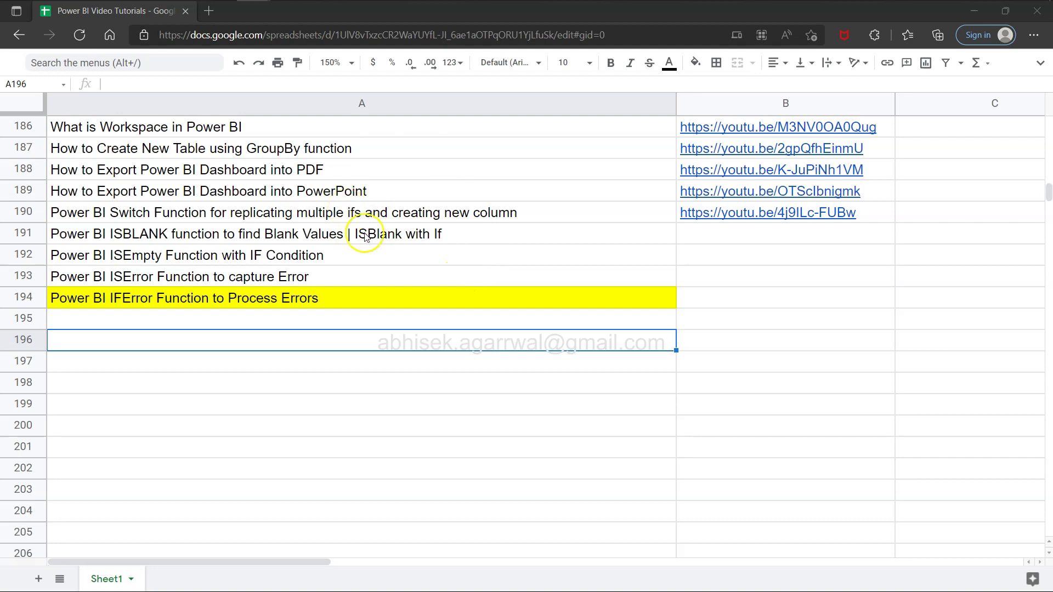
pyautogui.scroll(5, 365, 219)
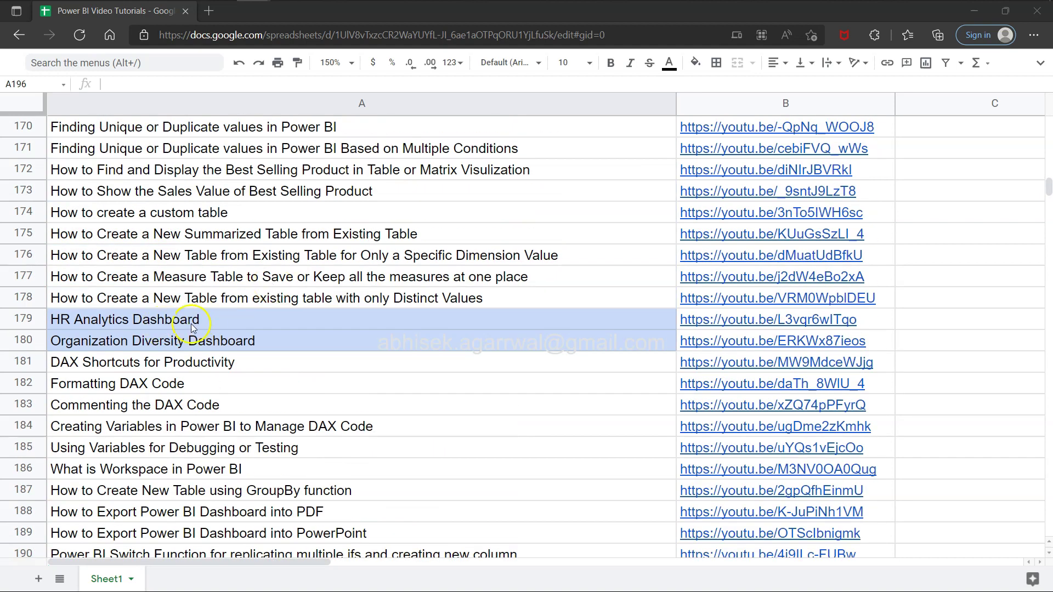
pyautogui.scroll(4, 179, 326)
pyautogui.scroll(-2, 179, 326)
pyautogui.scroll(-5, 179, 328)
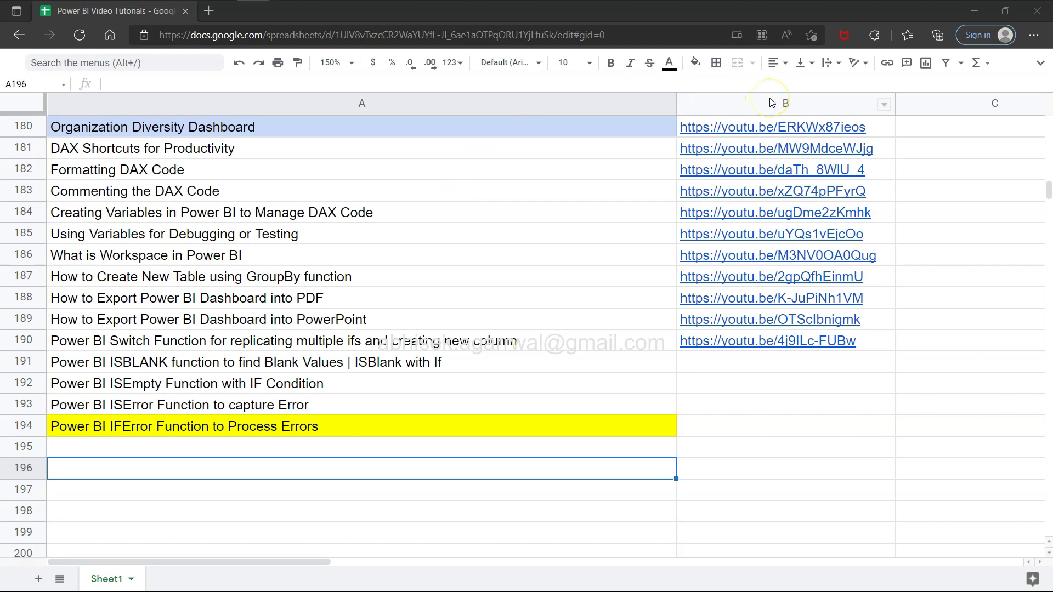
pyautogui.click(329, 425)
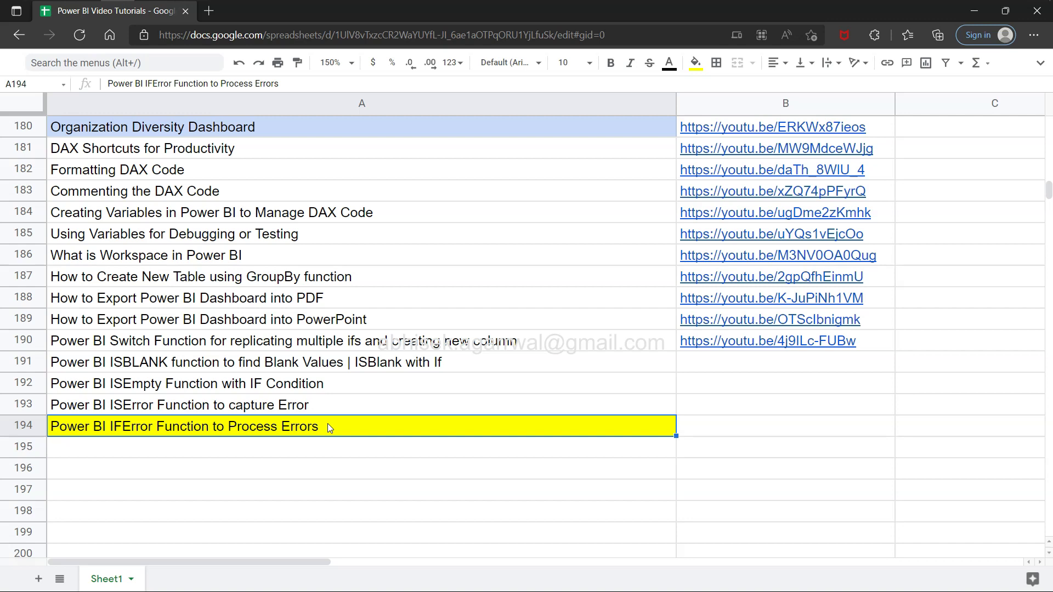
# - In Power BI Desktop, inspect the Error column's division formula and the iserror column's ISERROR formula
pyautogui.hotkey('alt', 'Tab')
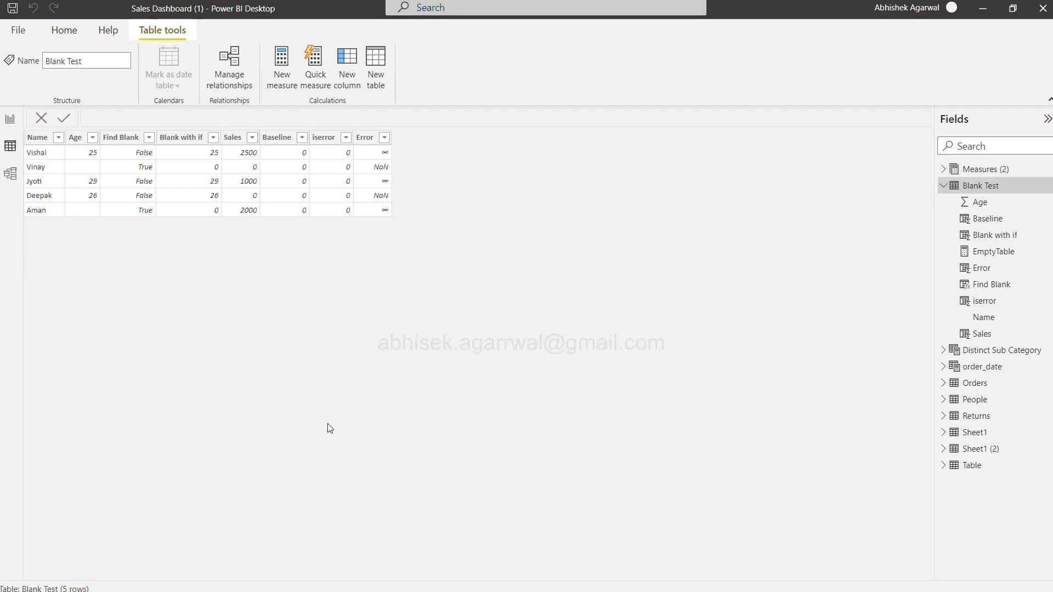
pyautogui.click(375, 140)
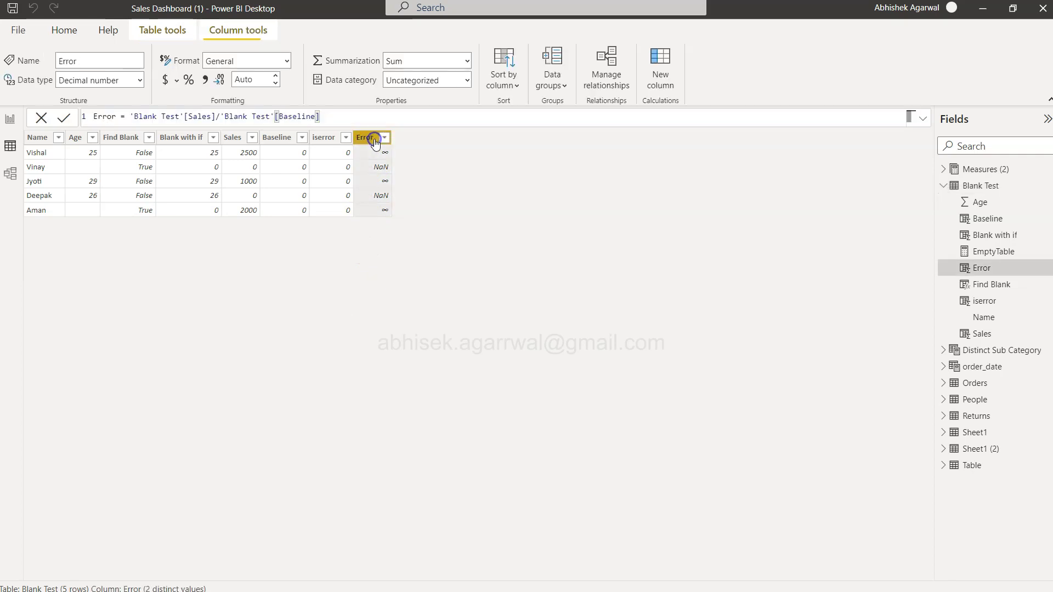
pyautogui.click(336, 143)
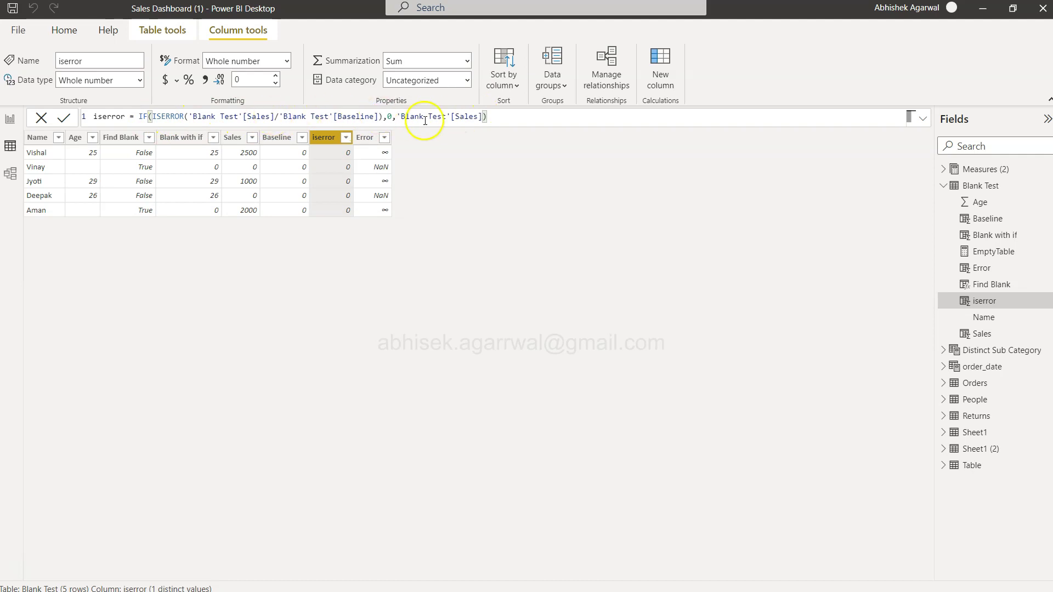
pyautogui.click(428, 203)
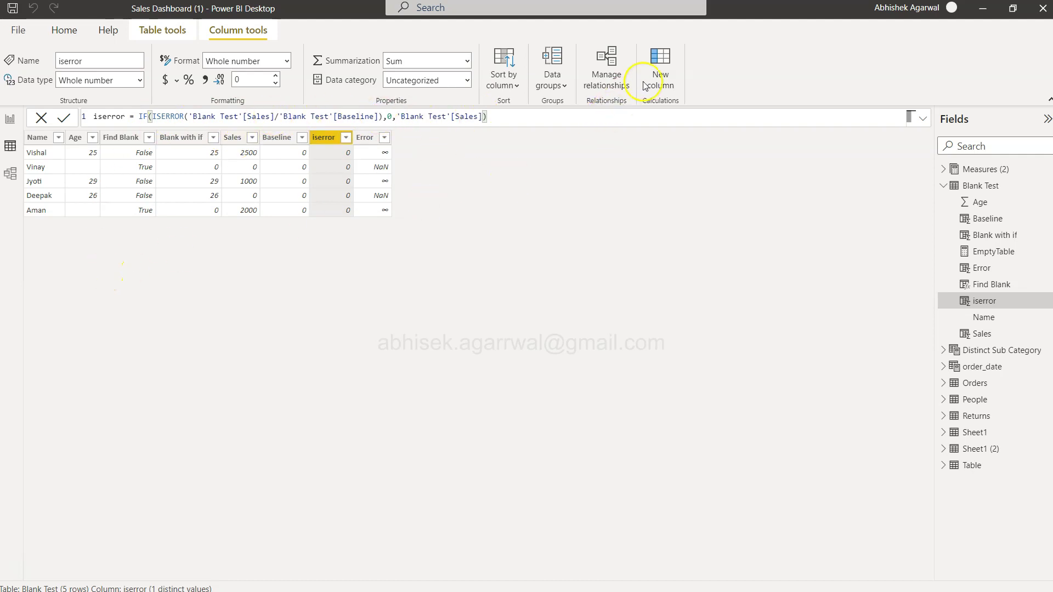
# - Start a new Blank Test column named iferror using the IFERROR function
pyautogui.click(670, 64)
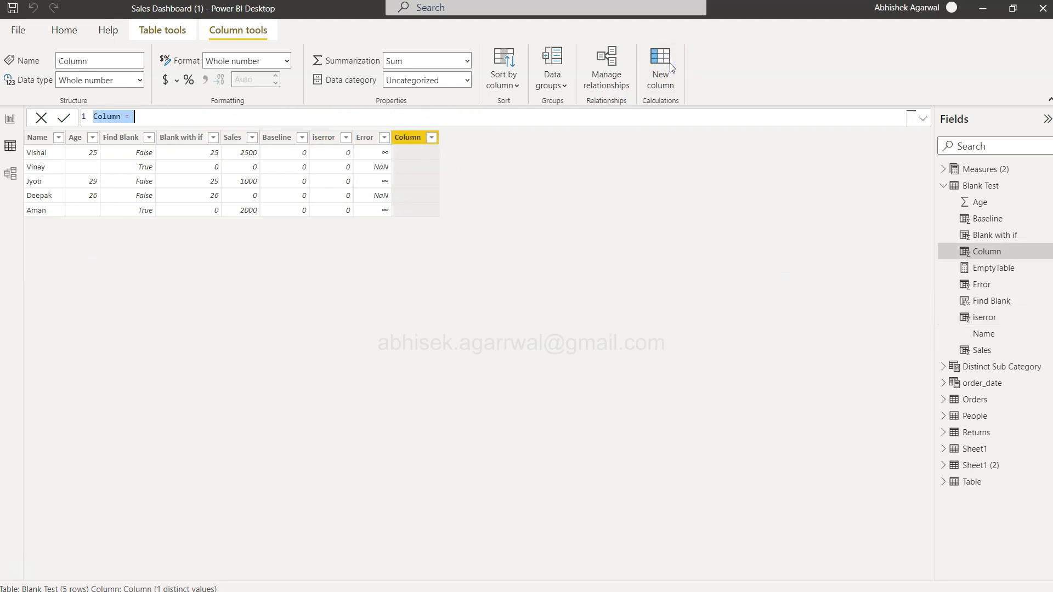
pyautogui.write('iferror = ifer')
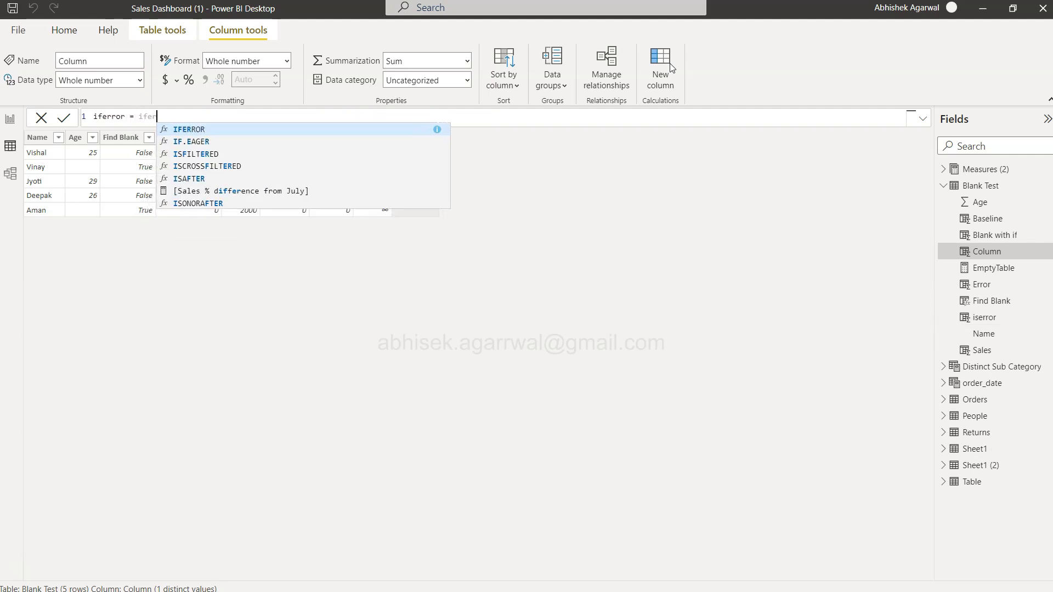
pyautogui.press('Tab')
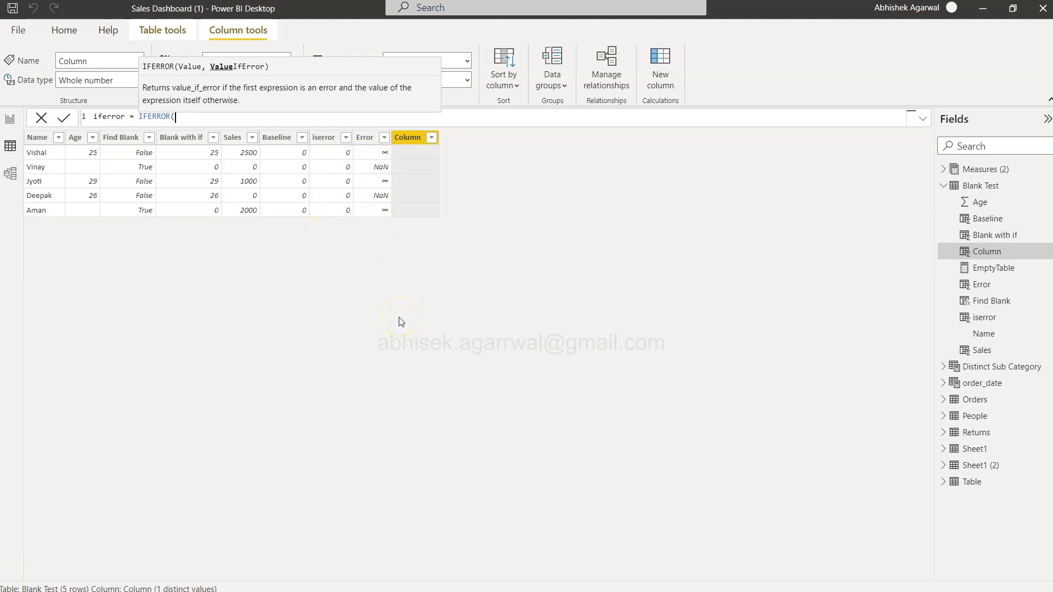
# - Fill in IFERROR's arguments with 'Blank Test'[iserror] and 0, correcting a mistaken ISERROR entry
pyautogui.write('ISERROR(')
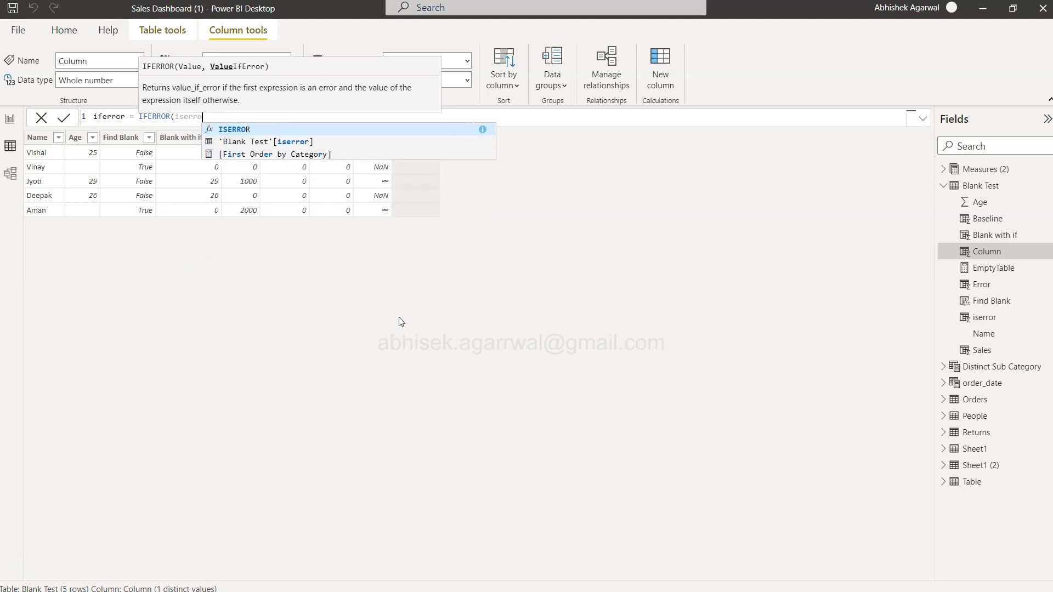
pyautogui.press('BackSpace')
pyautogui.press('BackSpace')
pyautogui.press('BackSpace')
pyautogui.press('BackSpace')
pyautogui.press('BackSpace')
pyautogui.press('BackSpace')
pyautogui.press('BackSpace')
pyautogui.press('BackSpace')
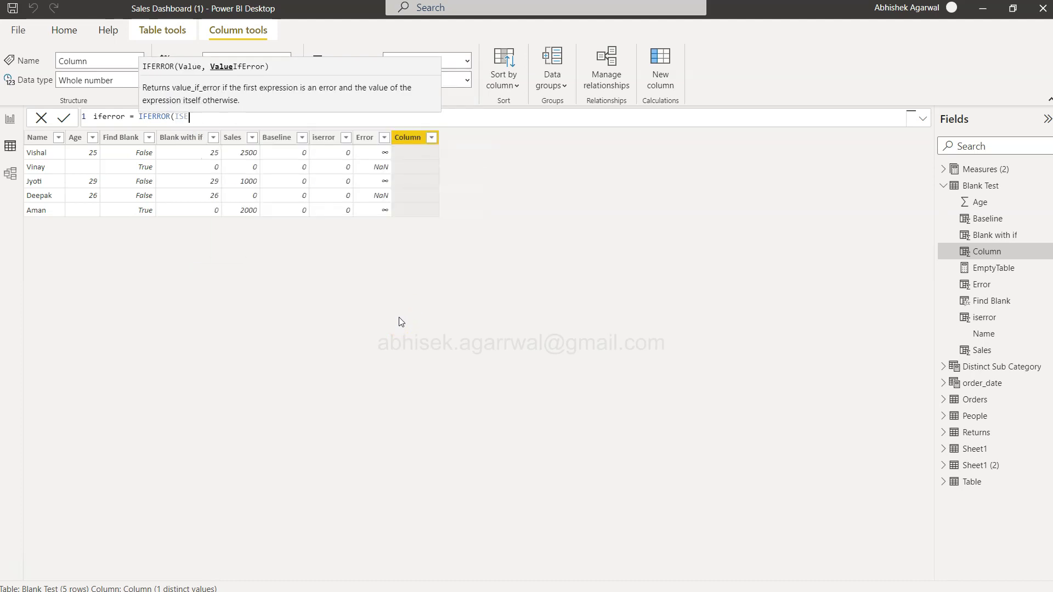
pyautogui.write('iserro')
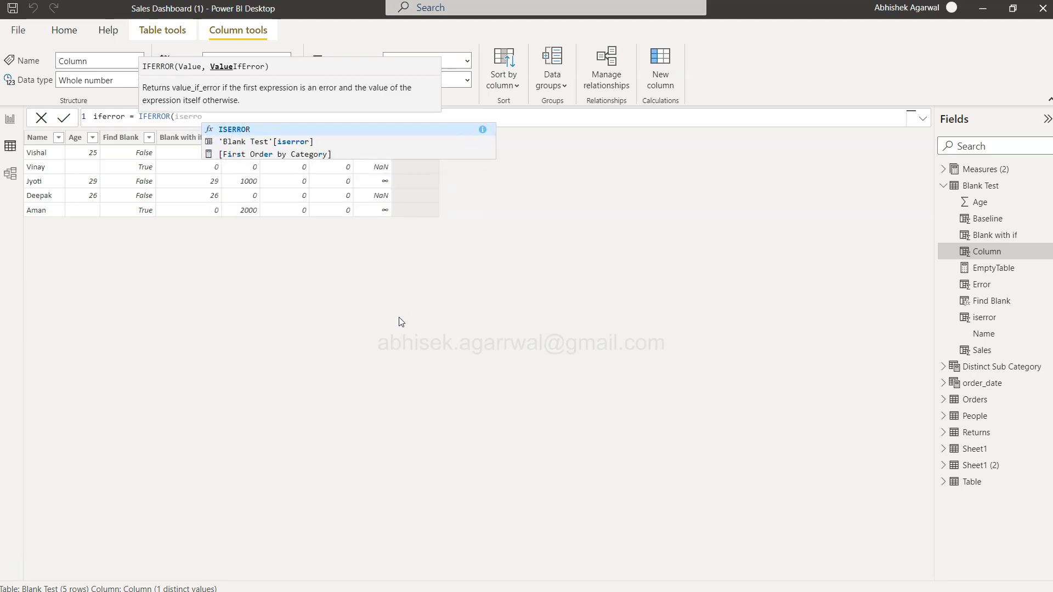
pyautogui.press('Down')
pyautogui.press('Tab')
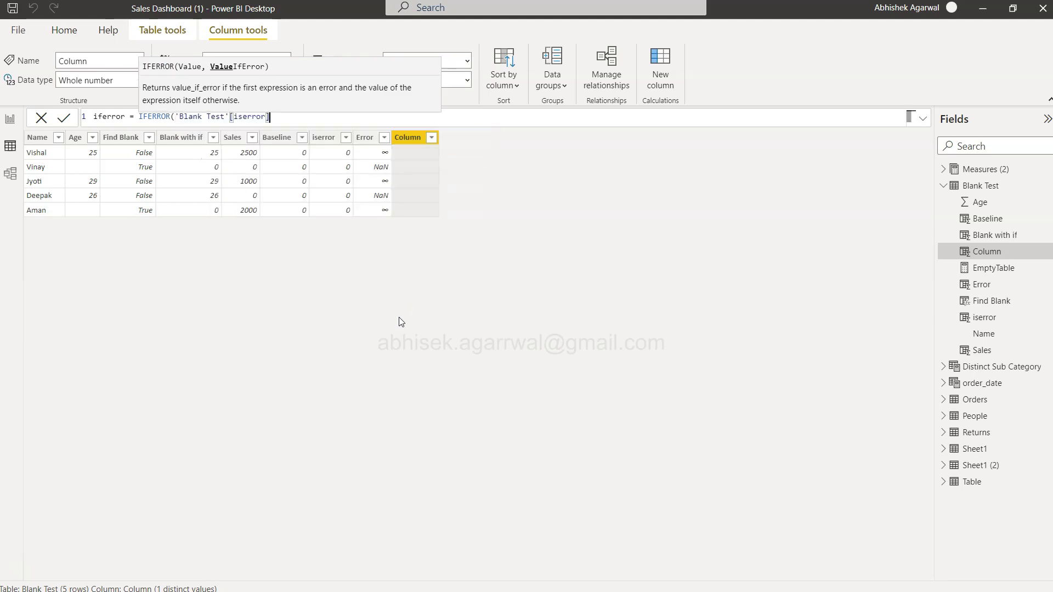
pyautogui.click(323, 145)
pyautogui.click(295, 114)
pyautogui.write(',')
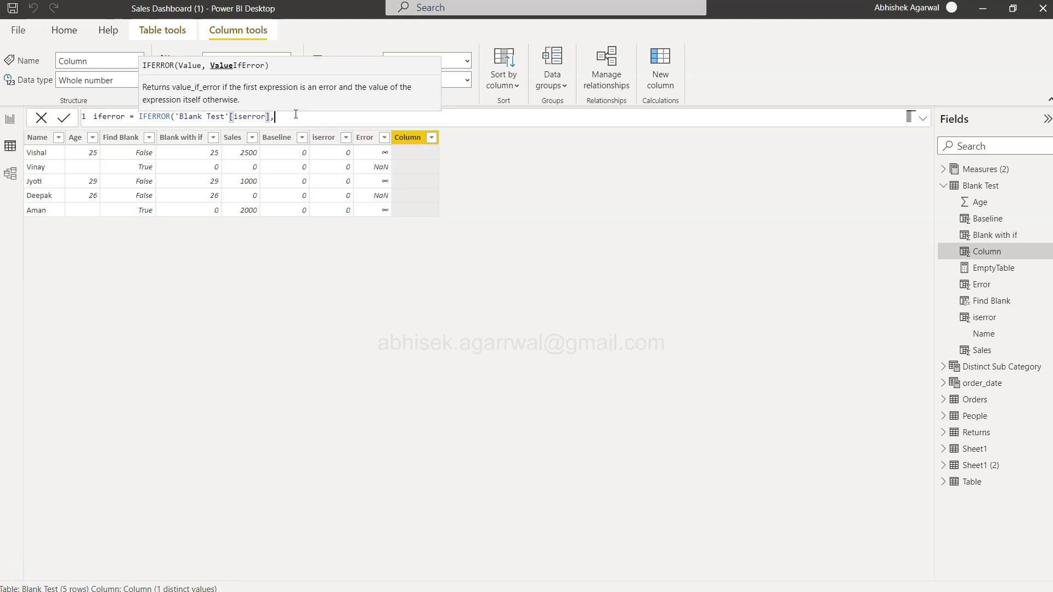
pyautogui.write('0)')
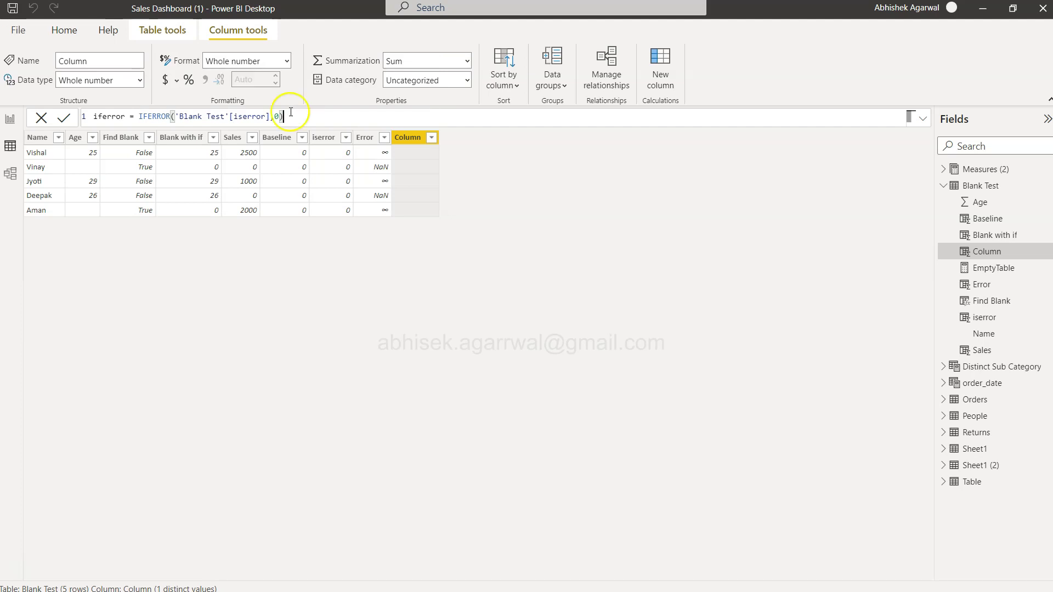
# - Commit iferror = IFERROR('Blank Test'[iserror],0) and review the formula returning 0 in every row
pyautogui.click(64, 118)
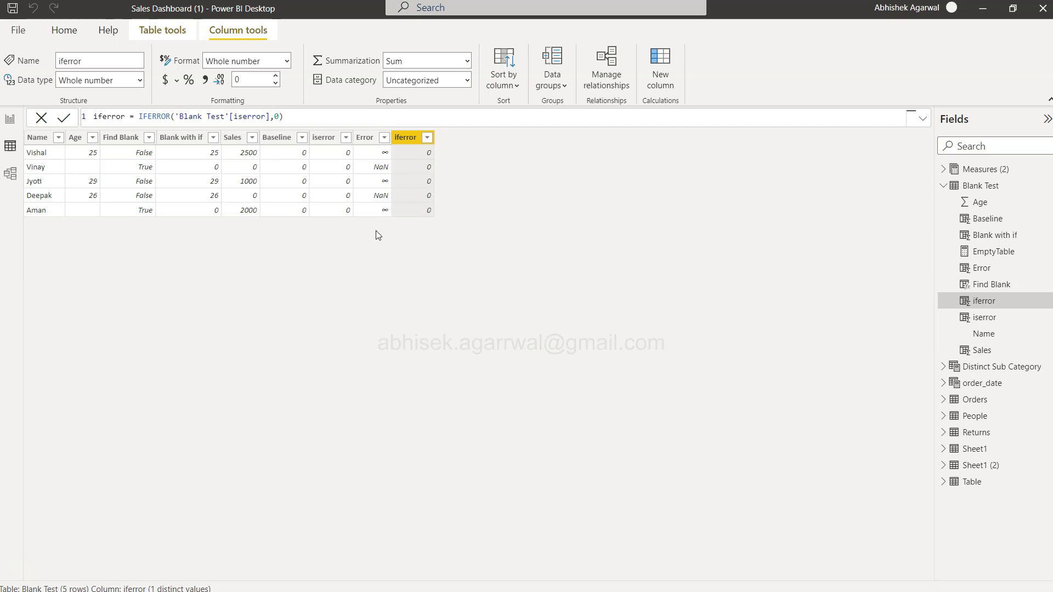
pyautogui.moveTo(90, 117); pyautogui.dragTo(296, 116)
pyautogui.click(295, 116)
pyautogui.click(374, 285)
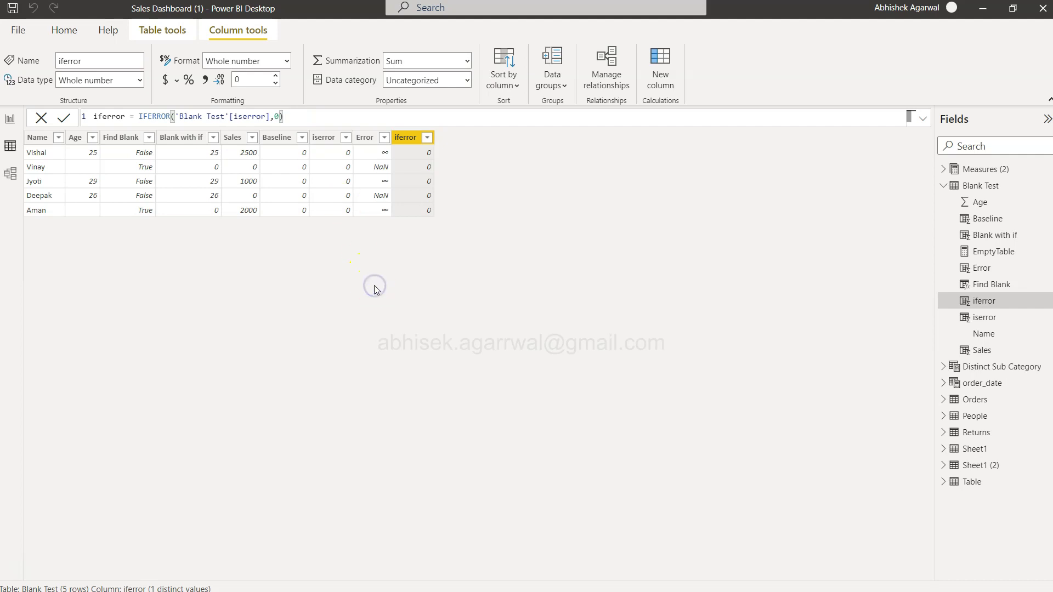